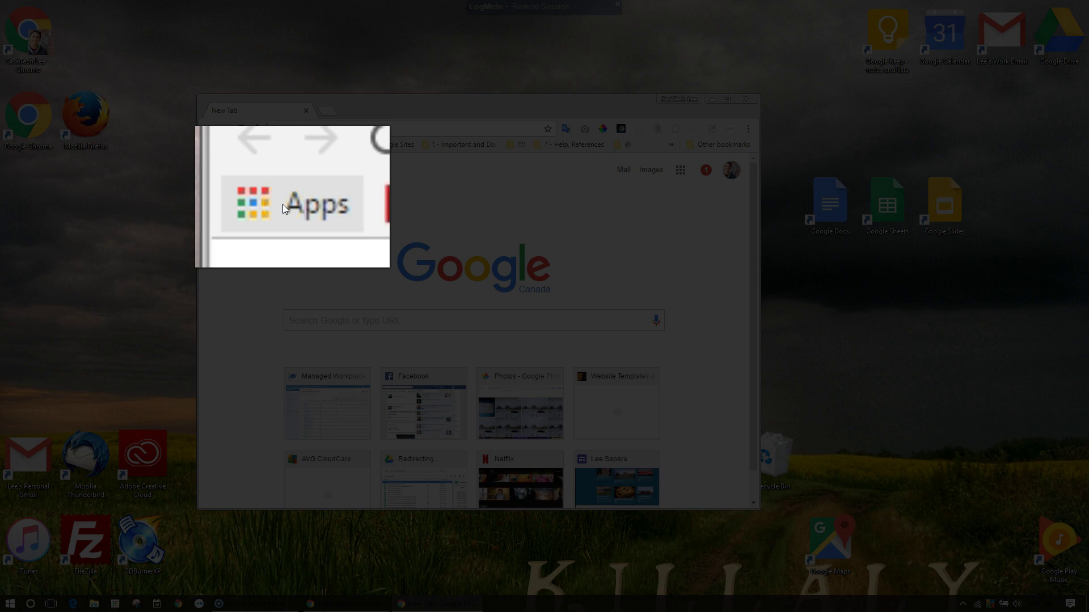
Open the chrome://apps page listing the installed Chrome apps.
click(215, 145)
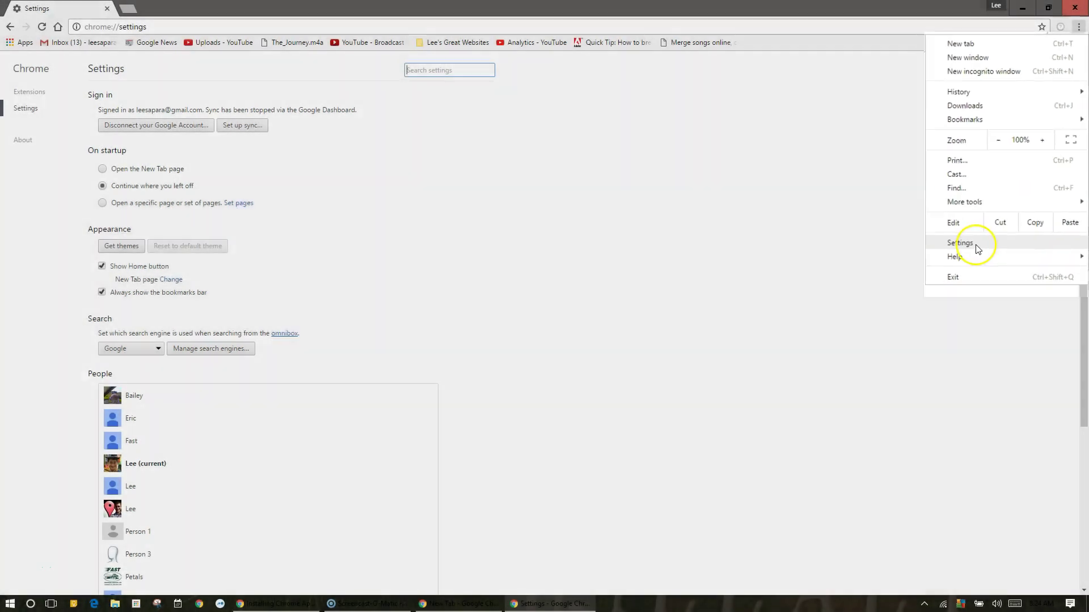
Open Chrome Settings to review the Appearance options for the bookmarks bar.
click(983, 238)
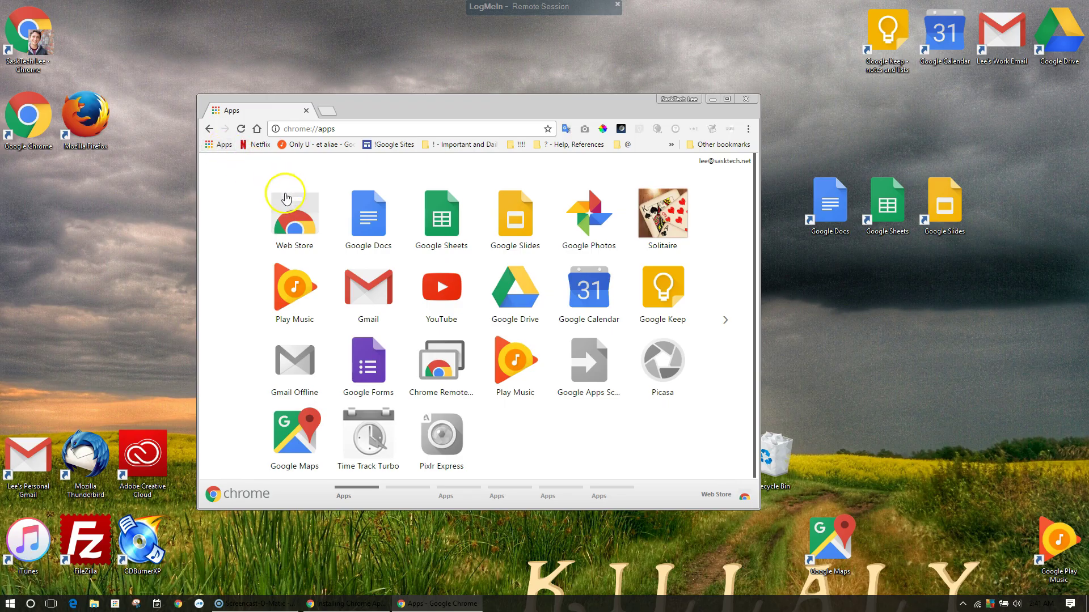
Open the Chrome Web Store from the Apps grid.
click(310, 225)
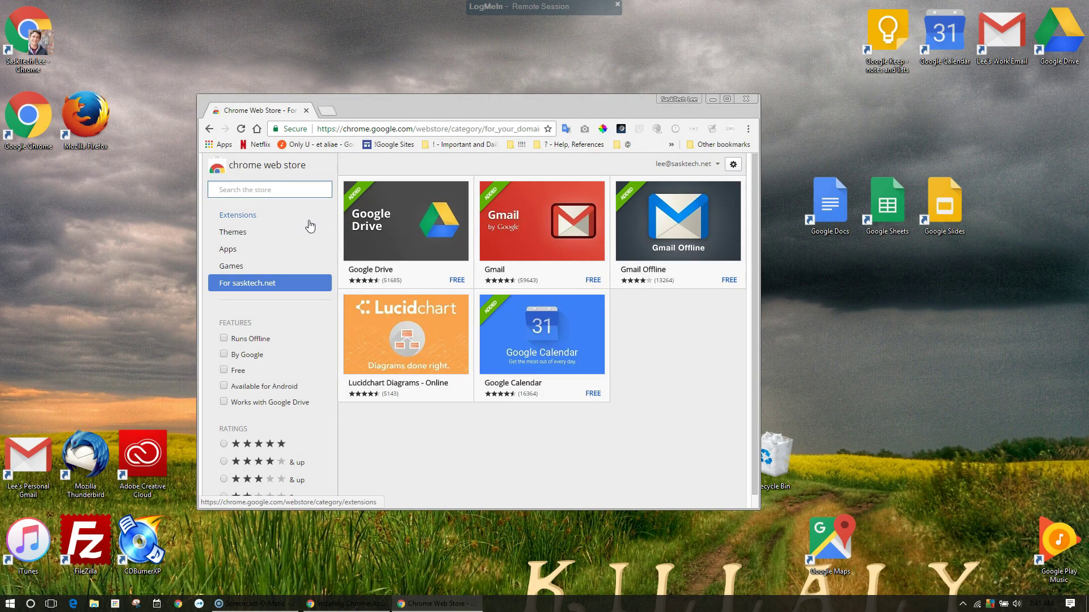
Launch Google Docs with a new blank document, then launch Google Photos.
click(250, 144)
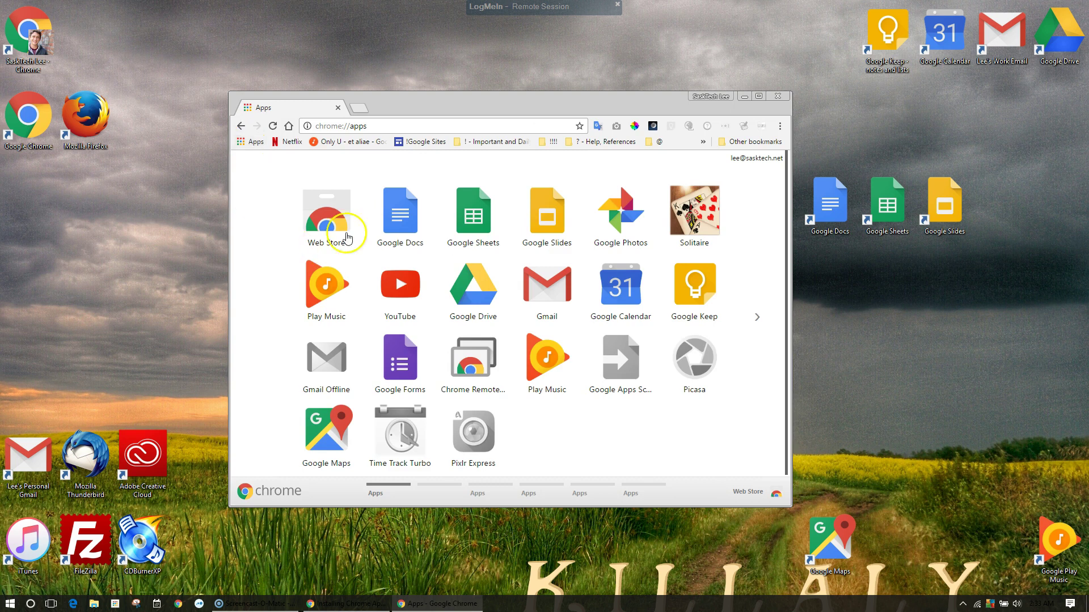
click(401, 211)
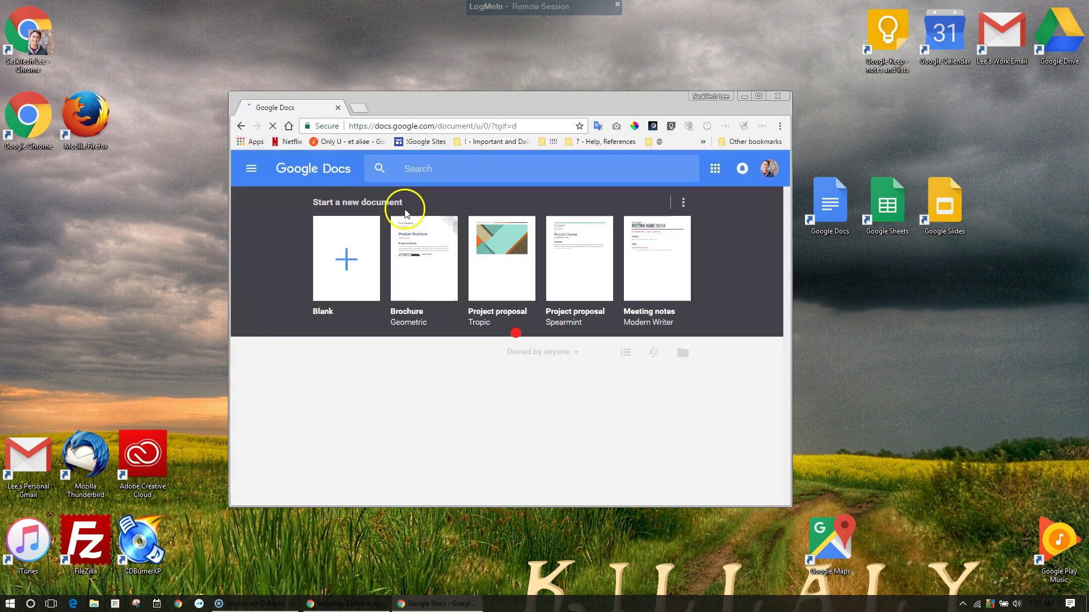
click(346, 258)
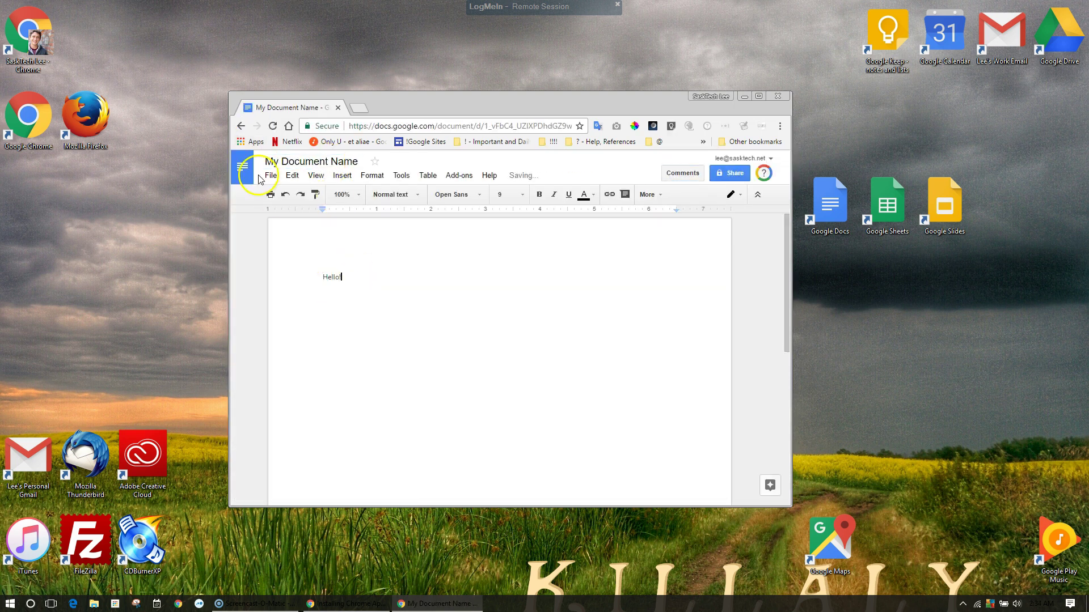
click(250, 142)
click(628, 215)
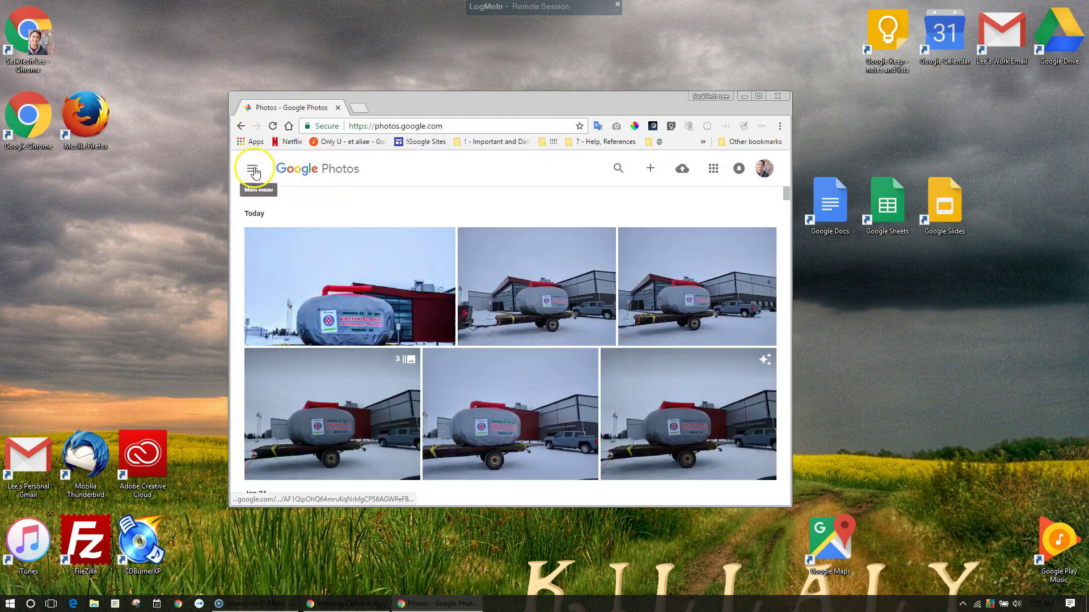
Play 'Good' then 'All For You' in Play Music, and browse the store's Apps category.
click(250, 141)
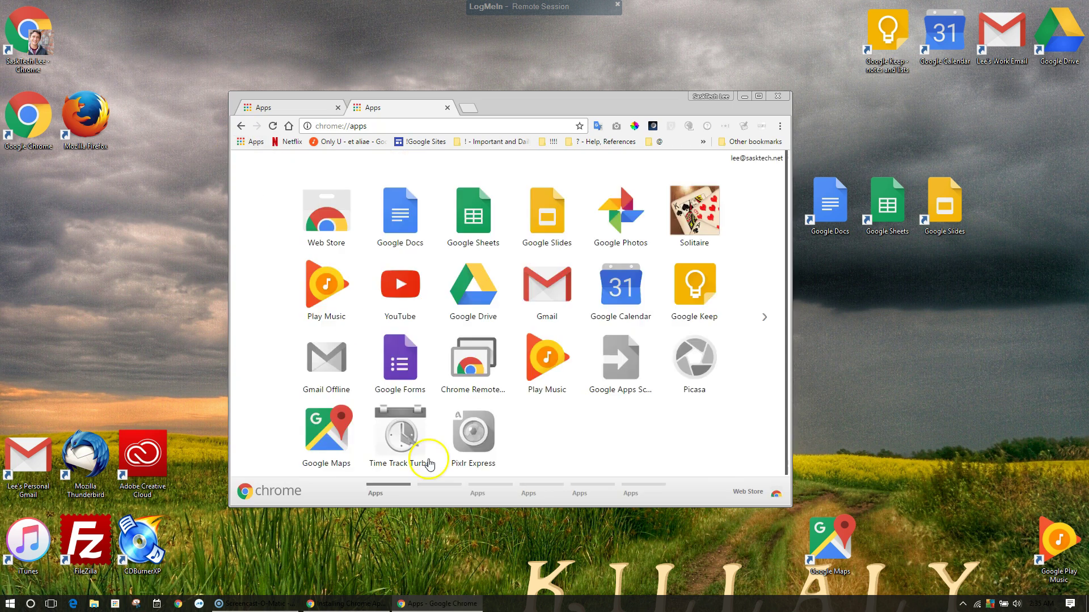
click(326, 284)
click(513, 479)
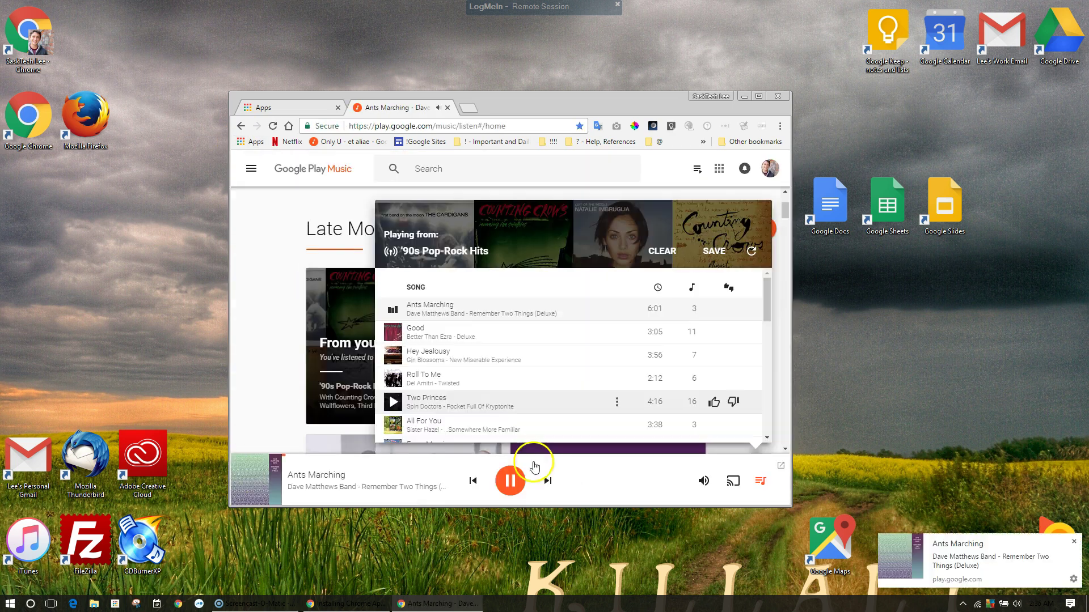
click(393, 373)
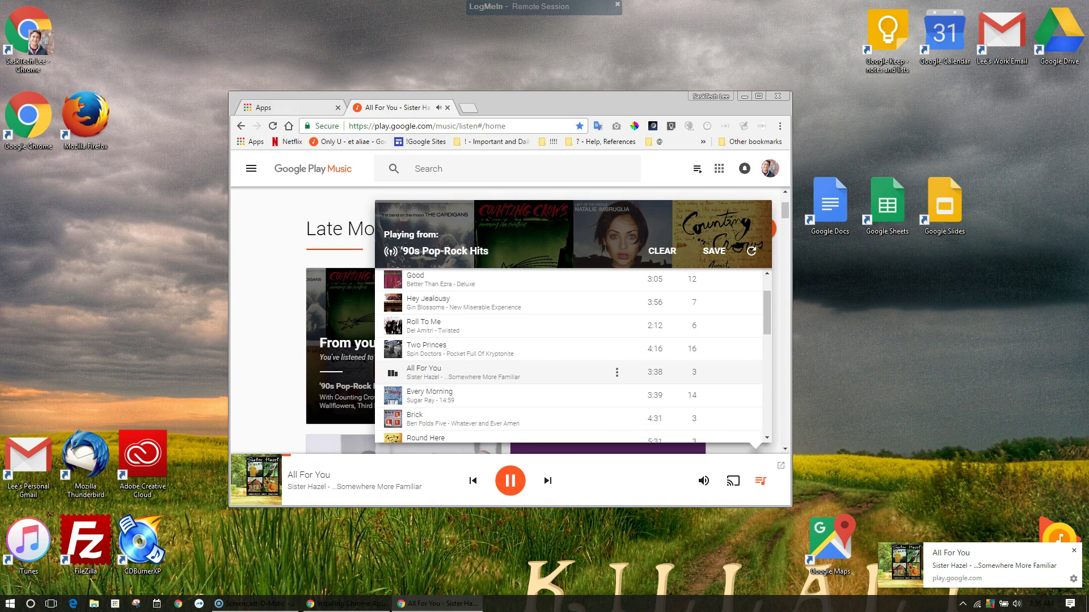
click(236, 252)
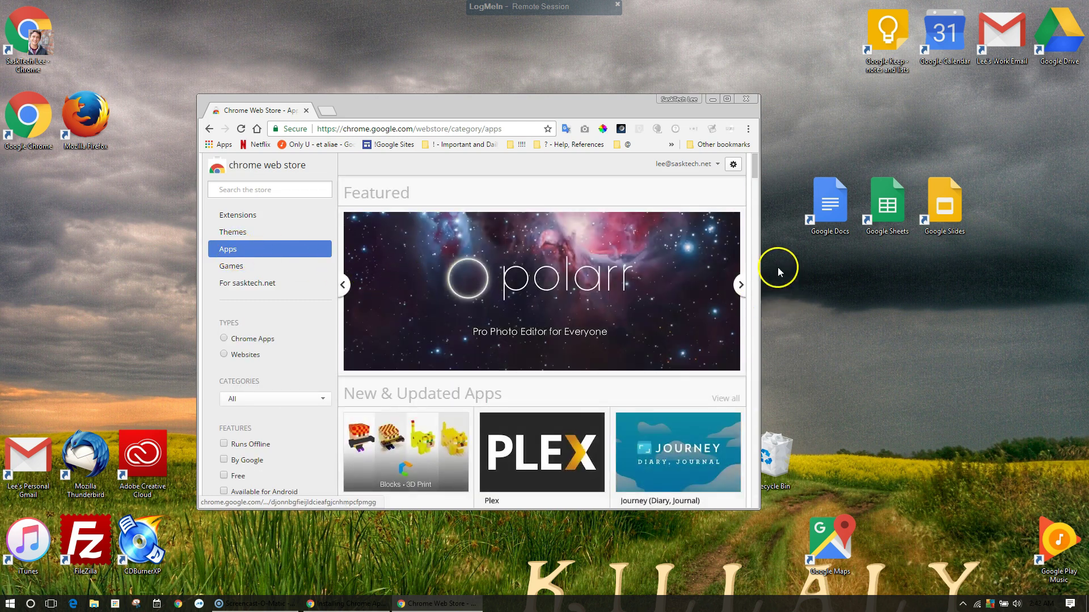
Search the Chrome Web Store for 'Google Calendar'.
click(272, 190)
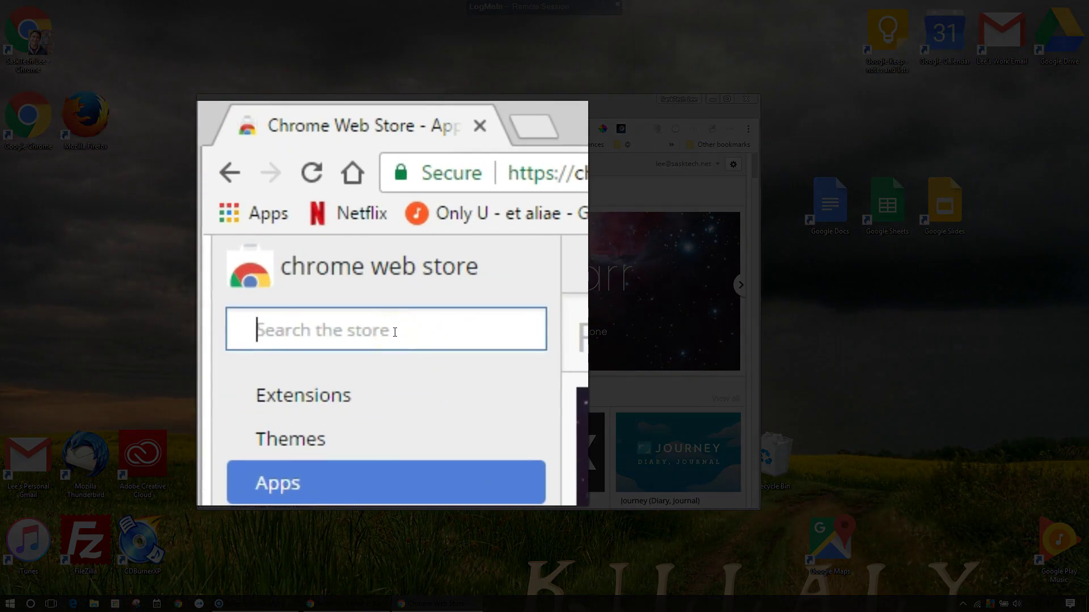
text(Google Ca)
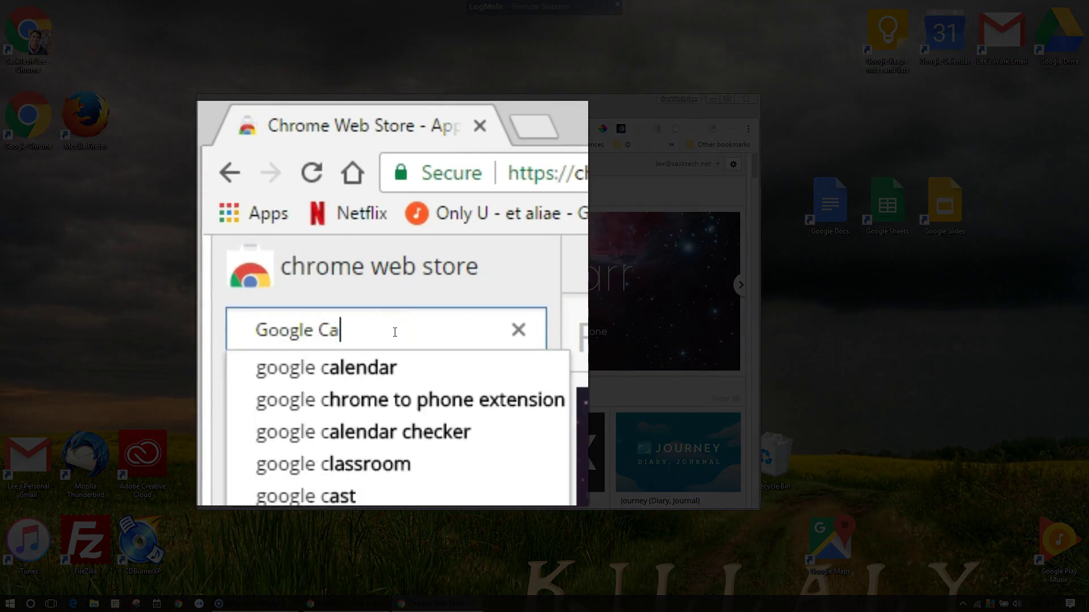
text(lendar)
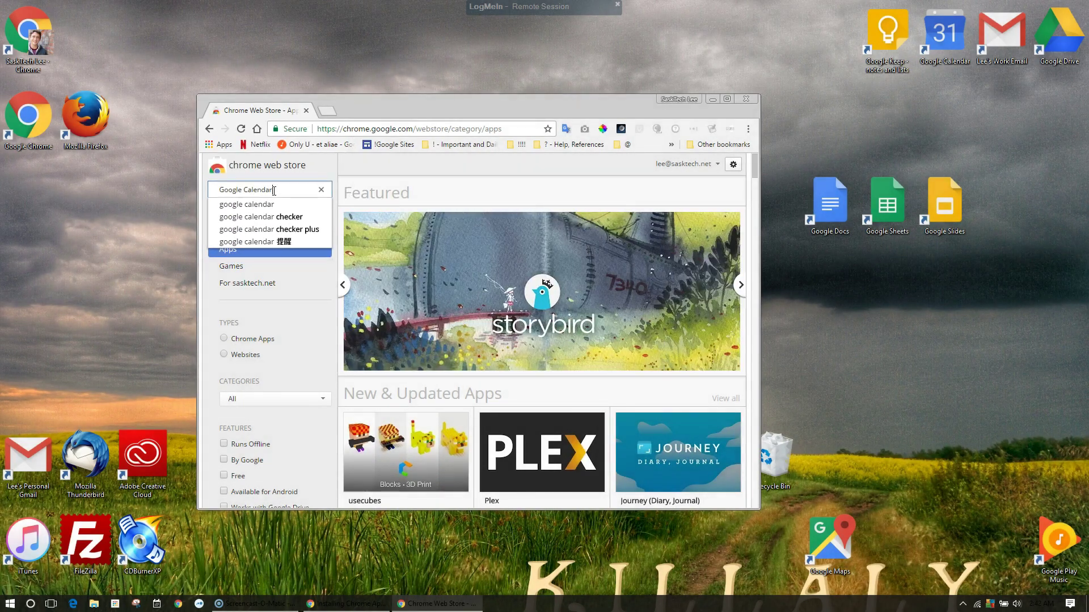
key(Return)
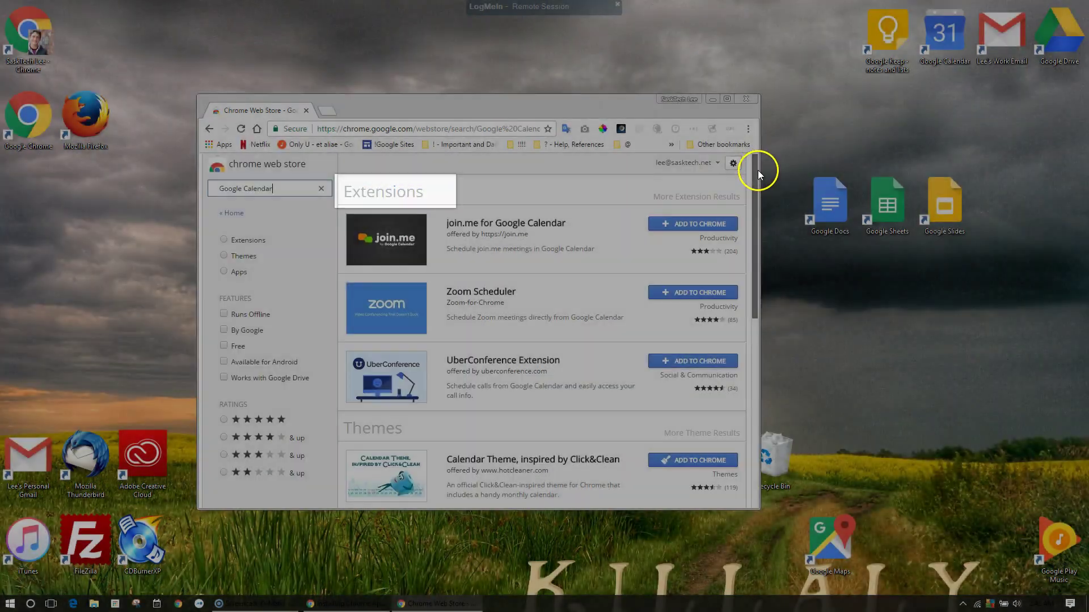
Scroll to the Apps results, view Google Calendar's details, and return to the results.
drag(758, 170, 753, 284)
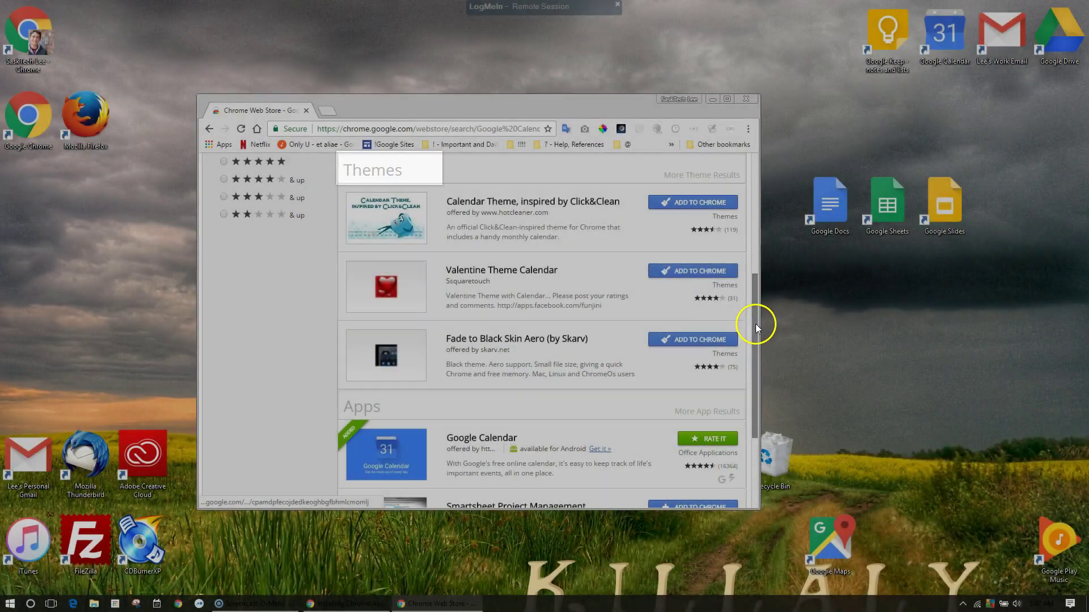
drag(756, 324, 753, 397)
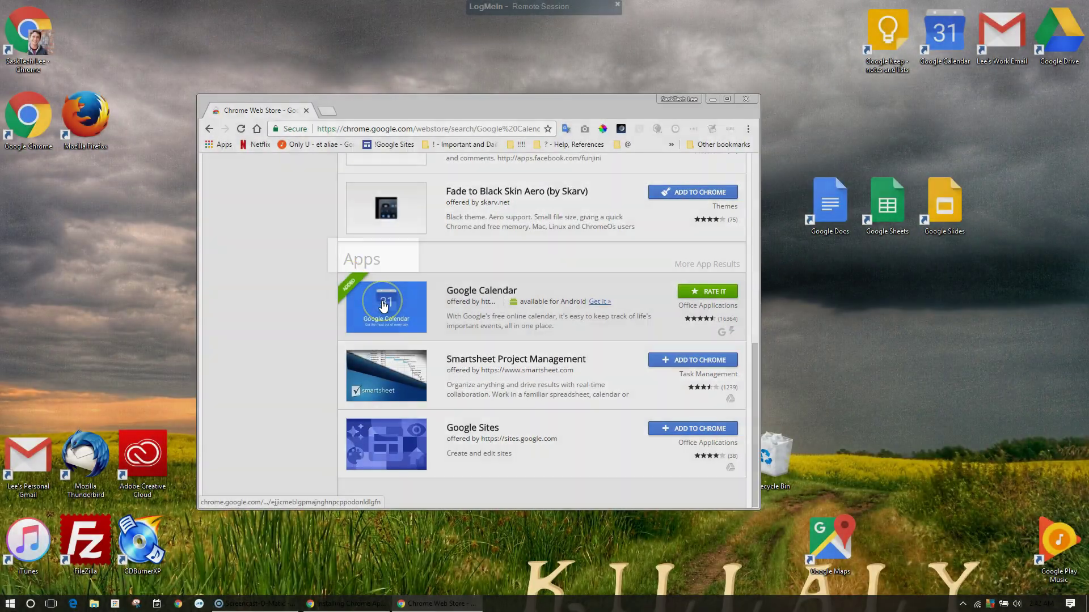
click(384, 305)
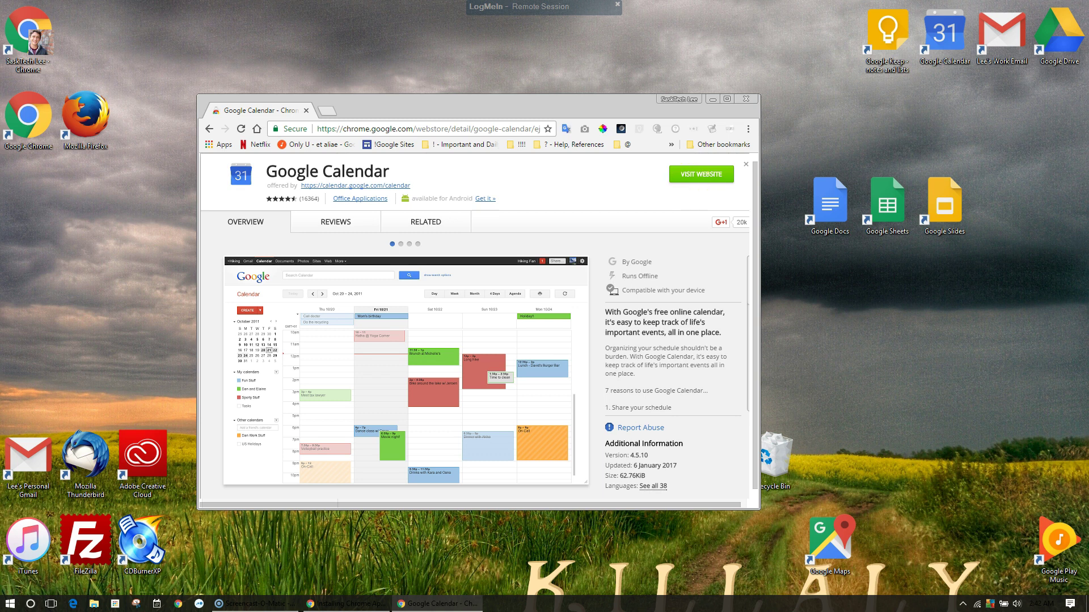
click(208, 128)
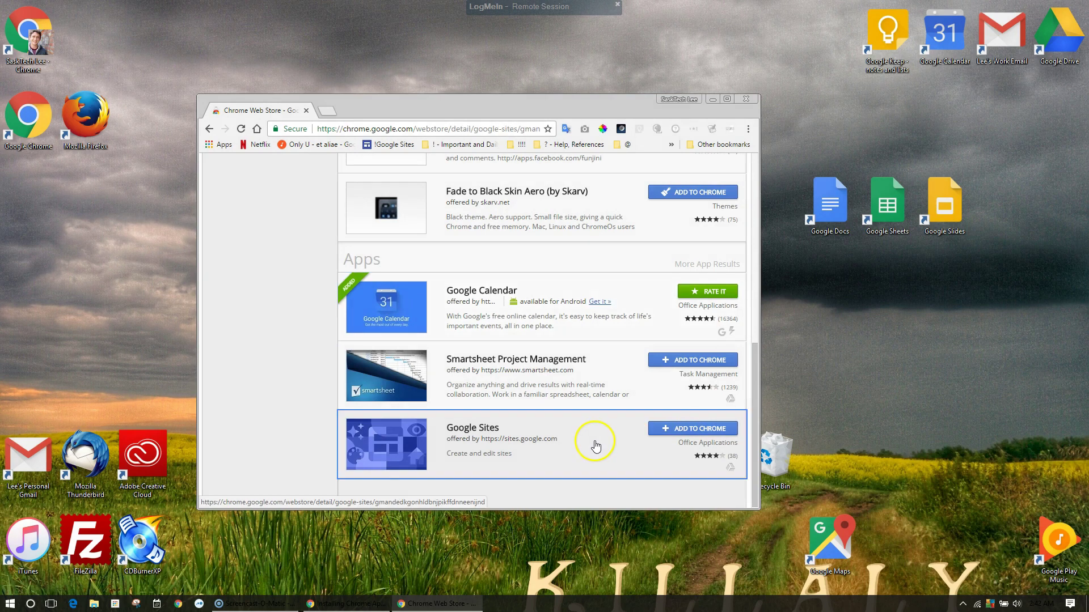
Add the Google Sites app to Chrome from its store page.
click(594, 444)
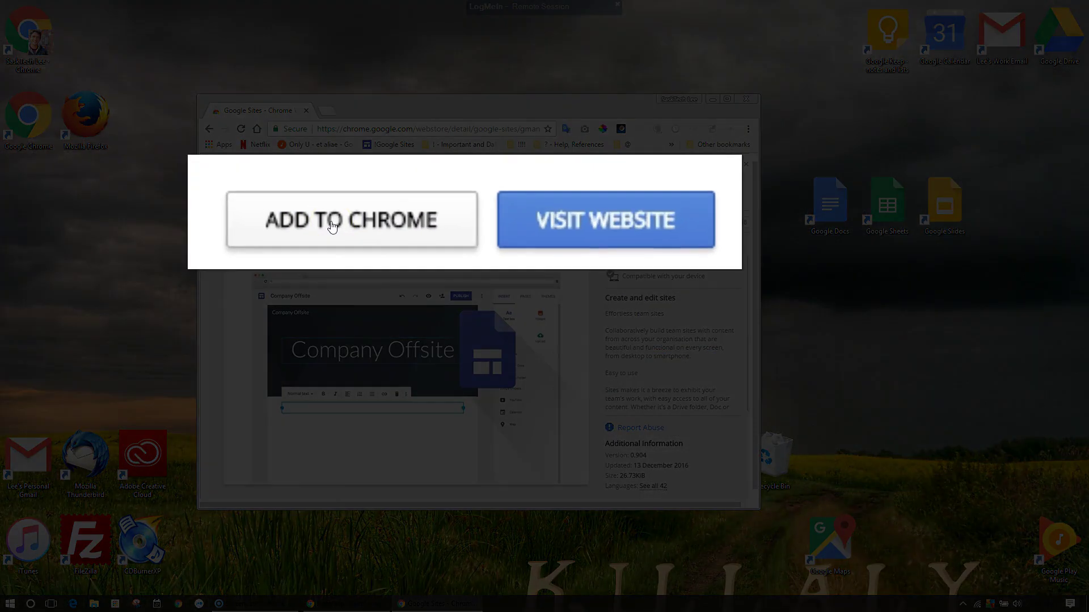
click(332, 227)
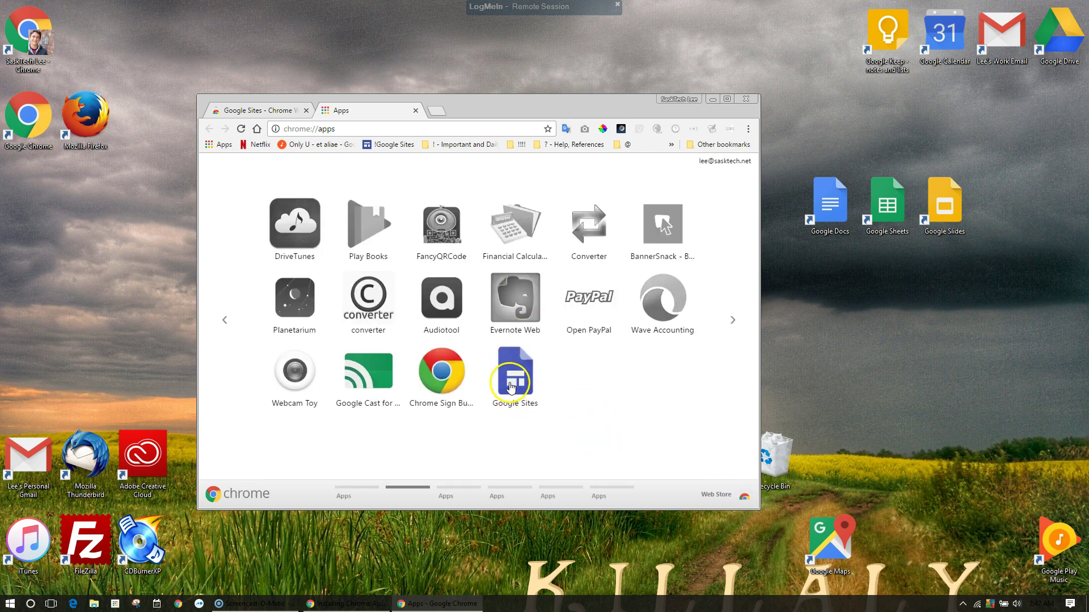
Drag the Google Sites icon onto the first Apps page, before Gmail Offline.
drag(515, 374, 287, 376)
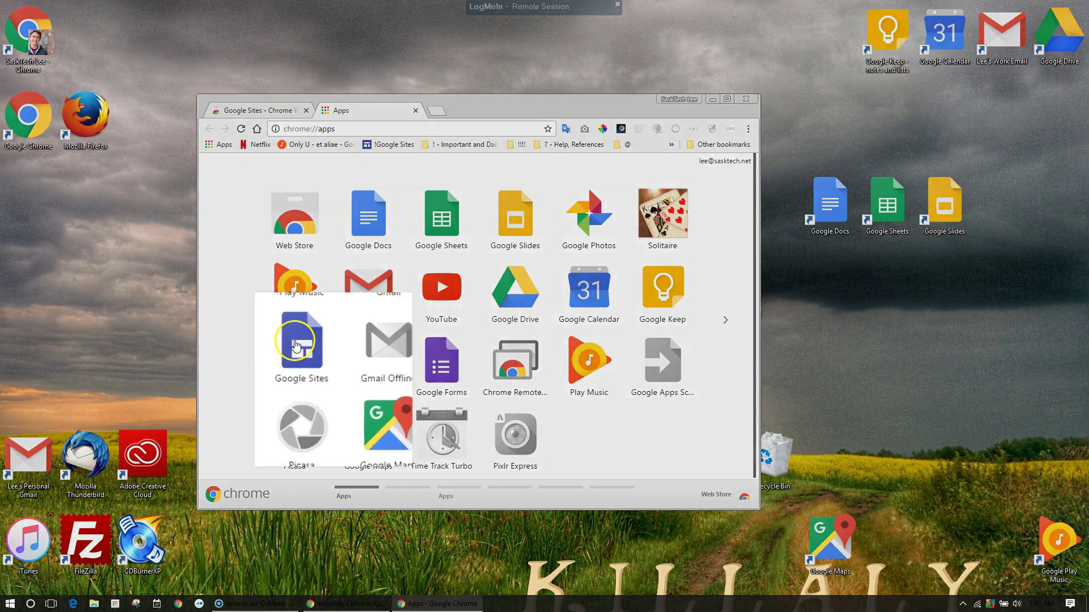
Create a Google Sites desktop shortcut and position it beside the Google Slides shortcut.
right_click(289, 371)
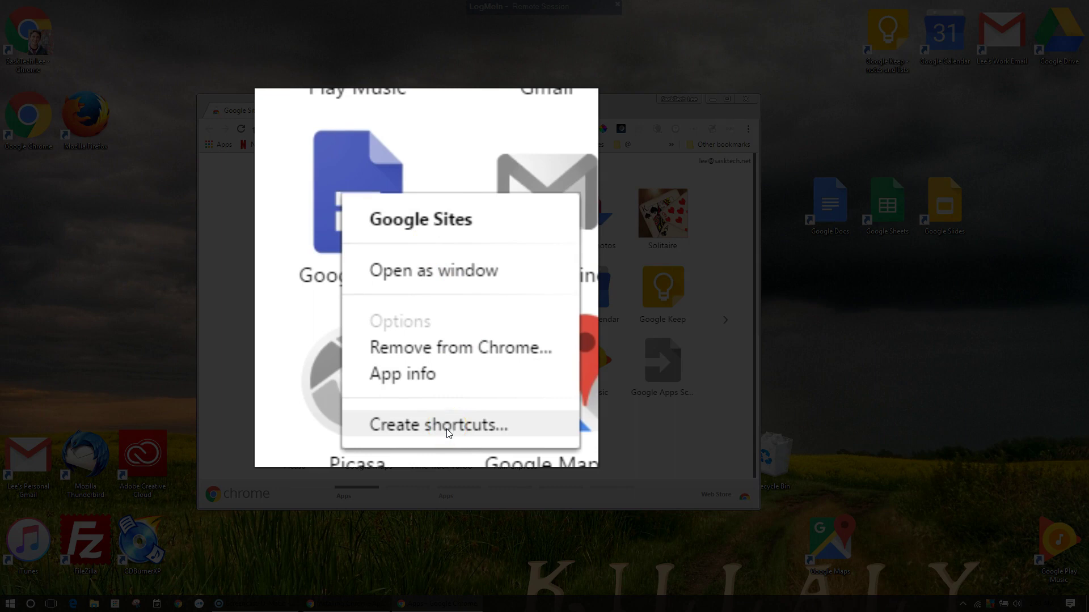
click(448, 425)
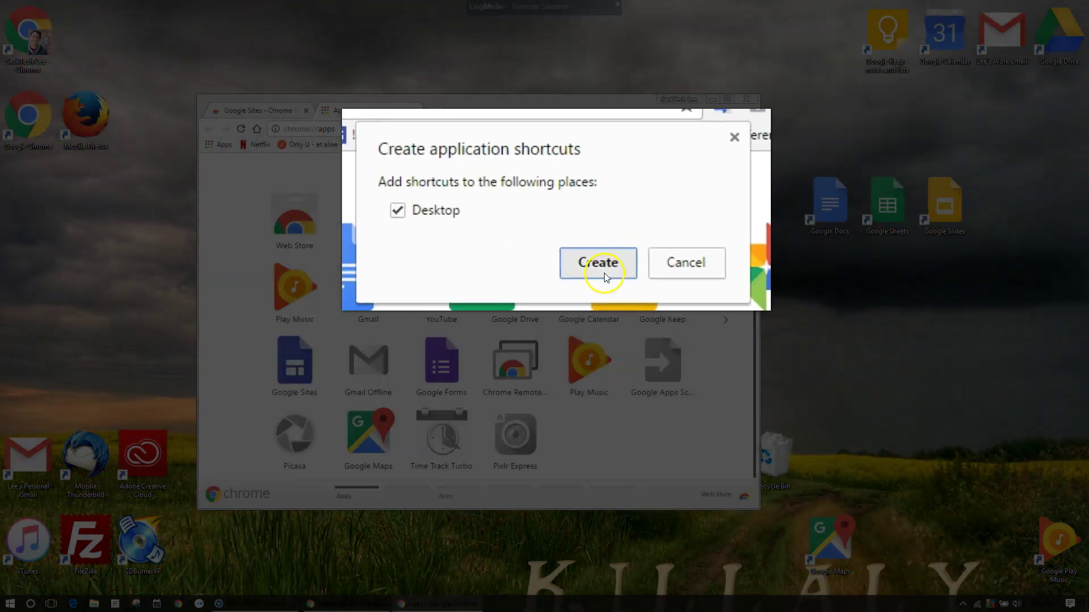
click(605, 272)
drag(35, 212, 1009, 206)
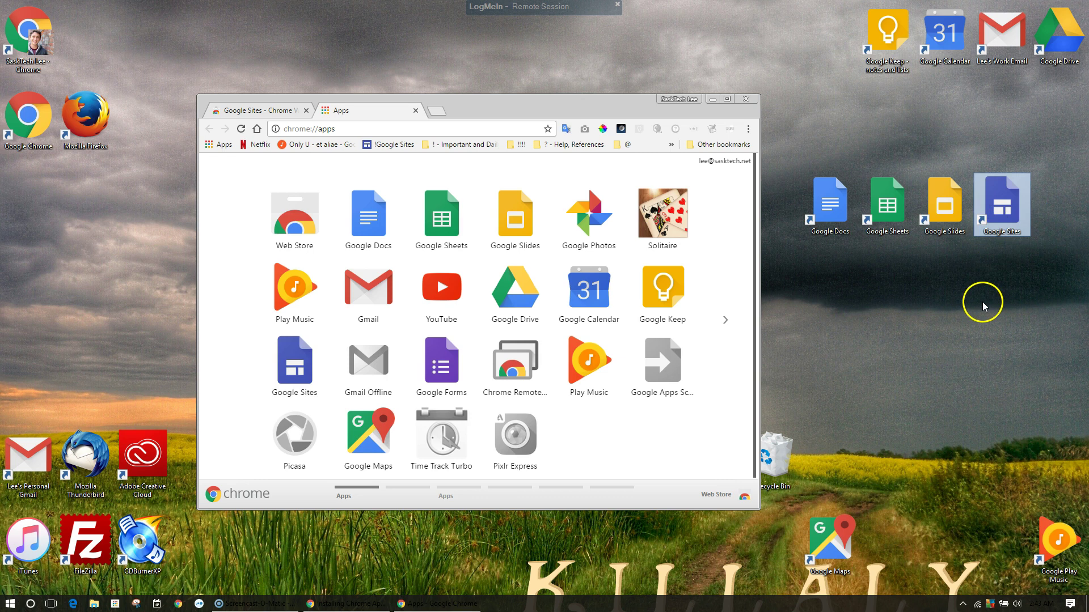
Close the Chrome Apps window.
click(746, 99)
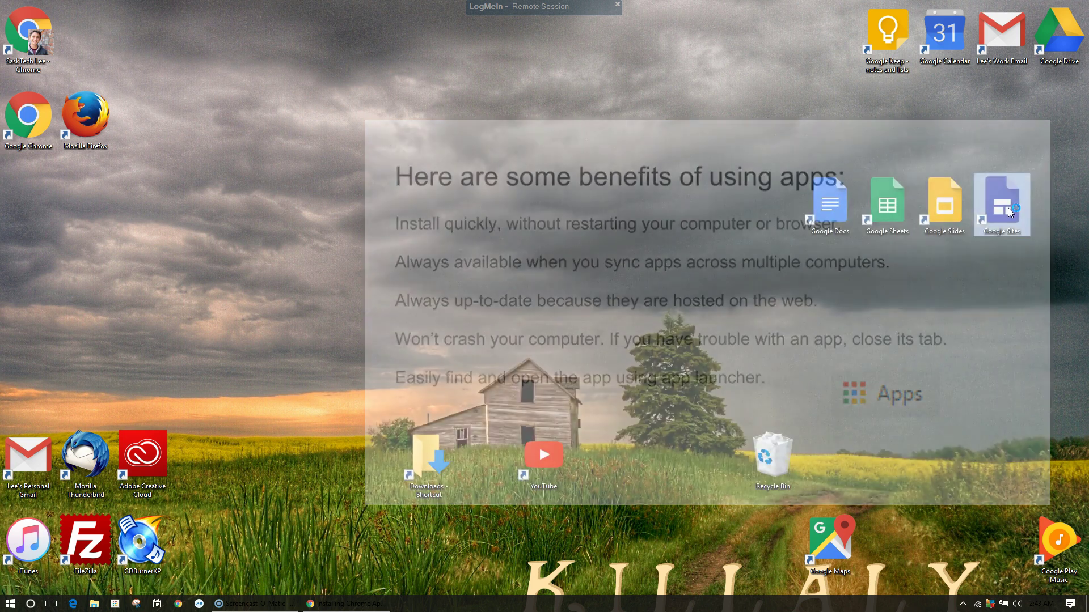
Launch Google Sites from its desktop shortcut to open its recent sites page in a window.
double_click(1008, 208)
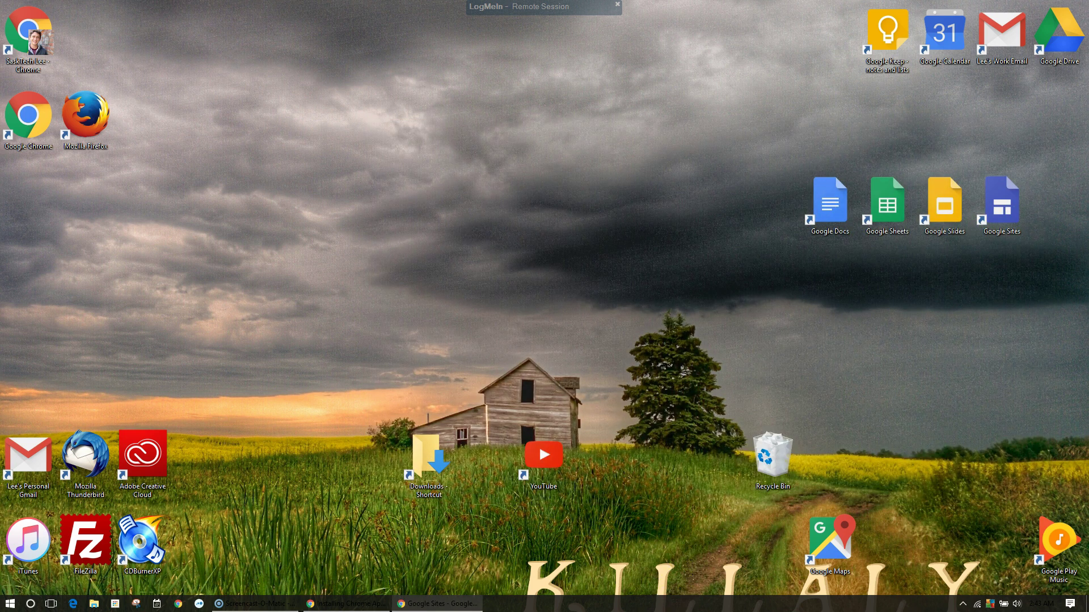